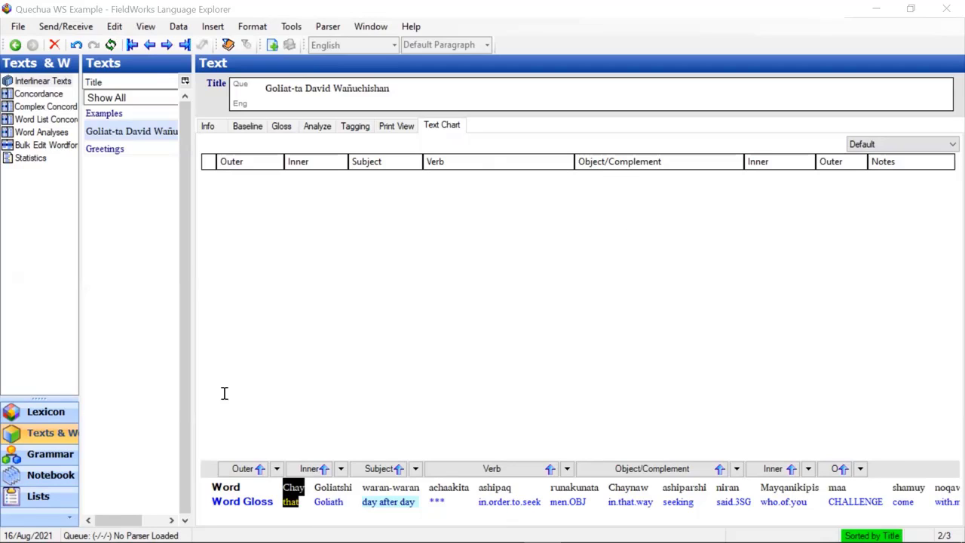
In the Text Constituent Chart Templates list, move Object/Complement above Verb in the Default template's Nucleus group.
left_click(38, 495)
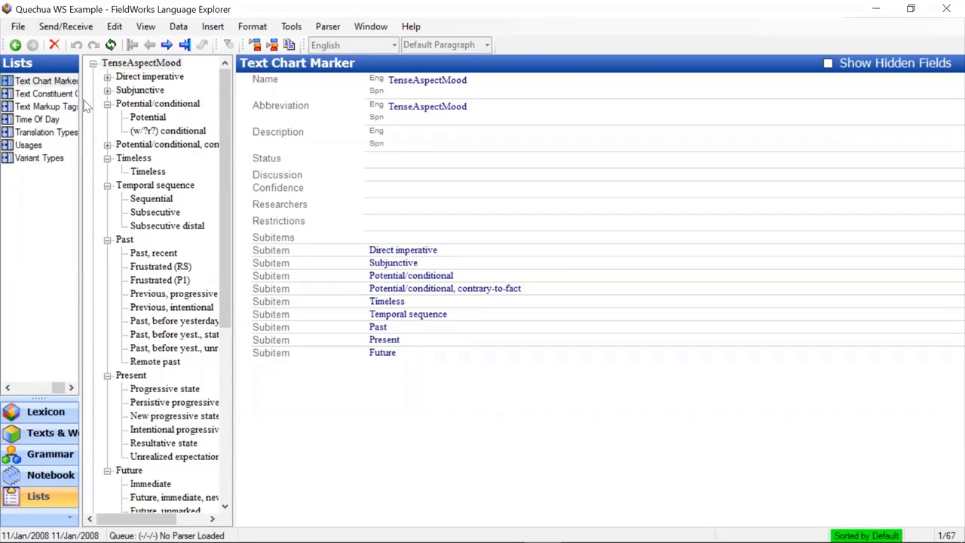
left_click_drag(81, 102, 111, 98)
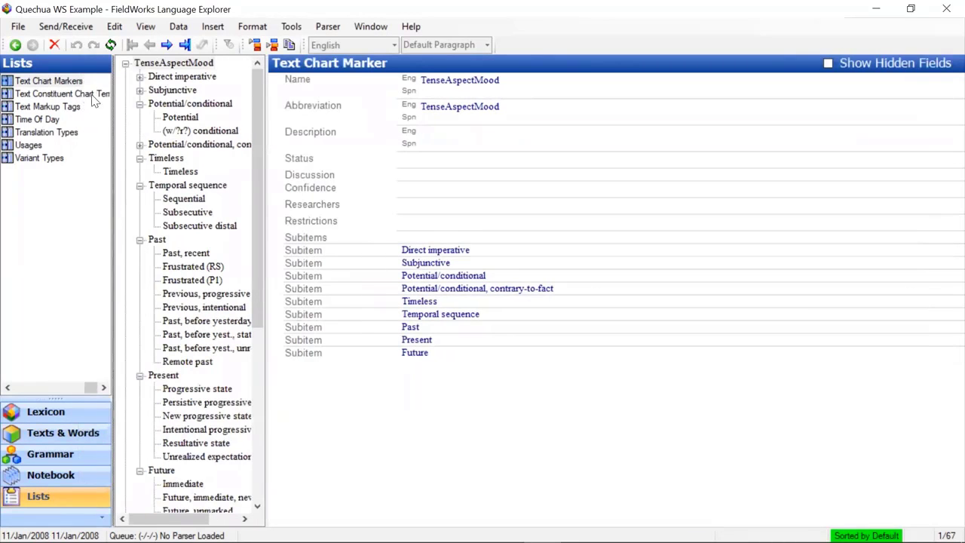
left_click(46, 97)
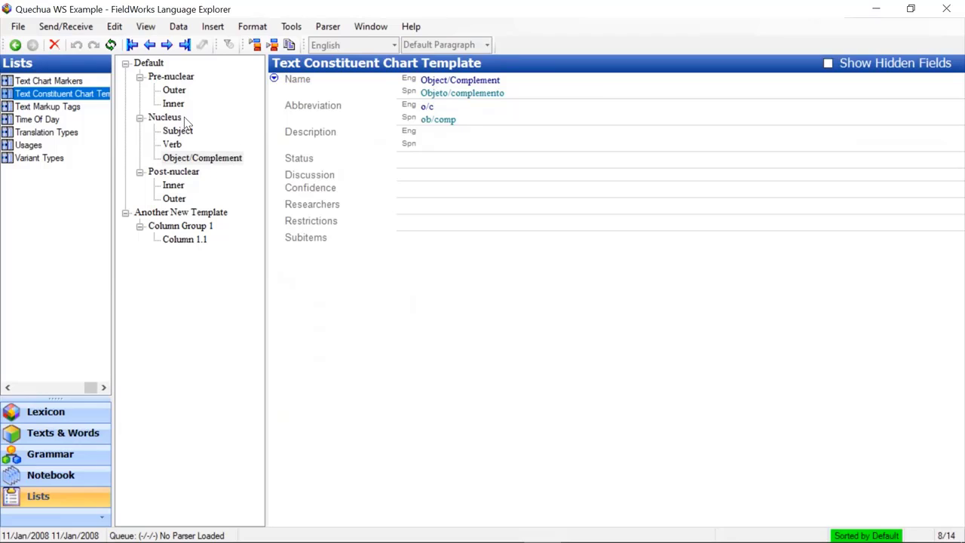
left_click(181, 160)
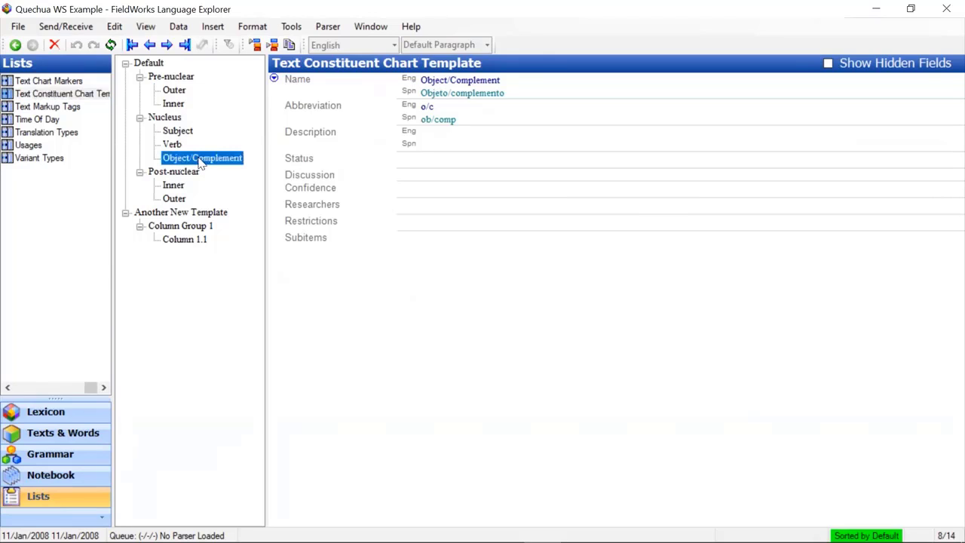
right_click(201, 164)
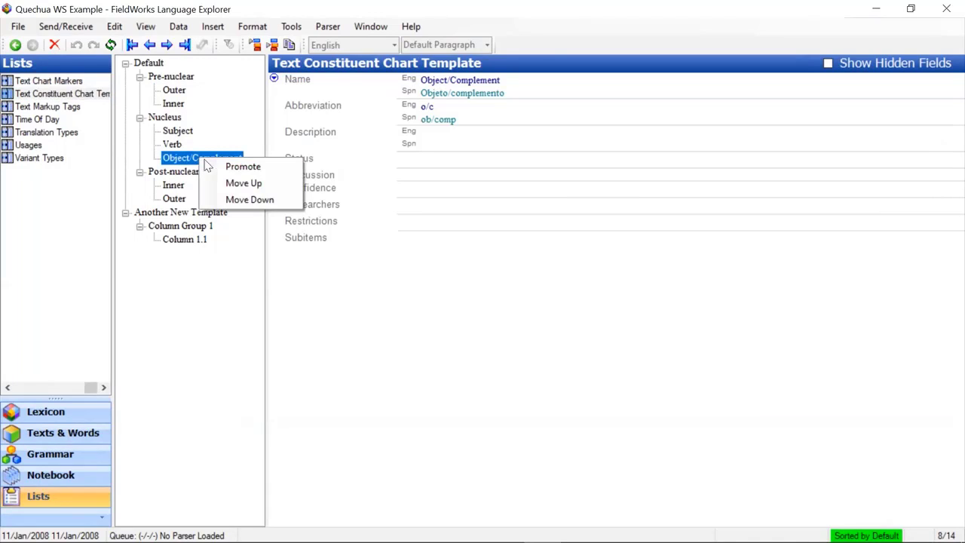
left_click(239, 186)
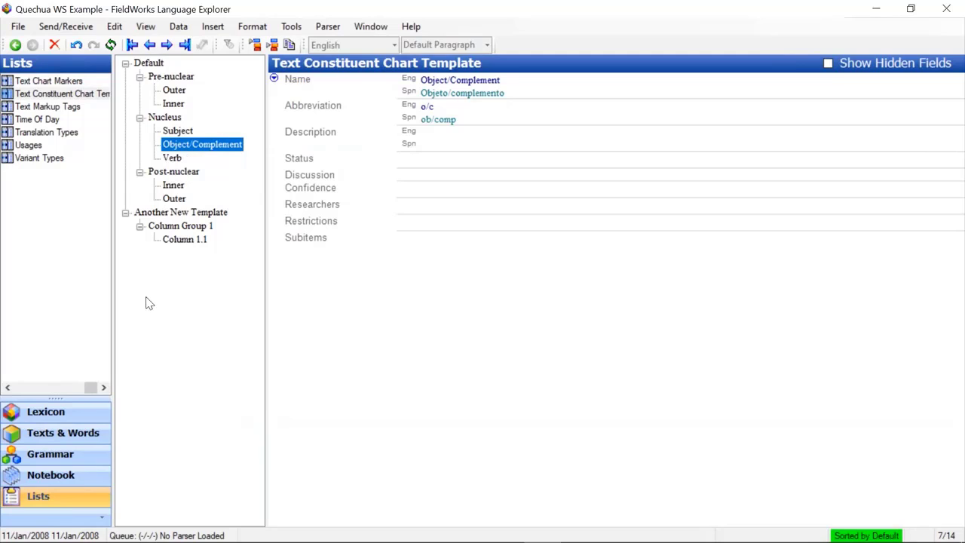
Return to the text chart and place Chay in Outer, Goliatshi in Subject, and waran-waran achaakita together in Verb.
left_click(52, 434)
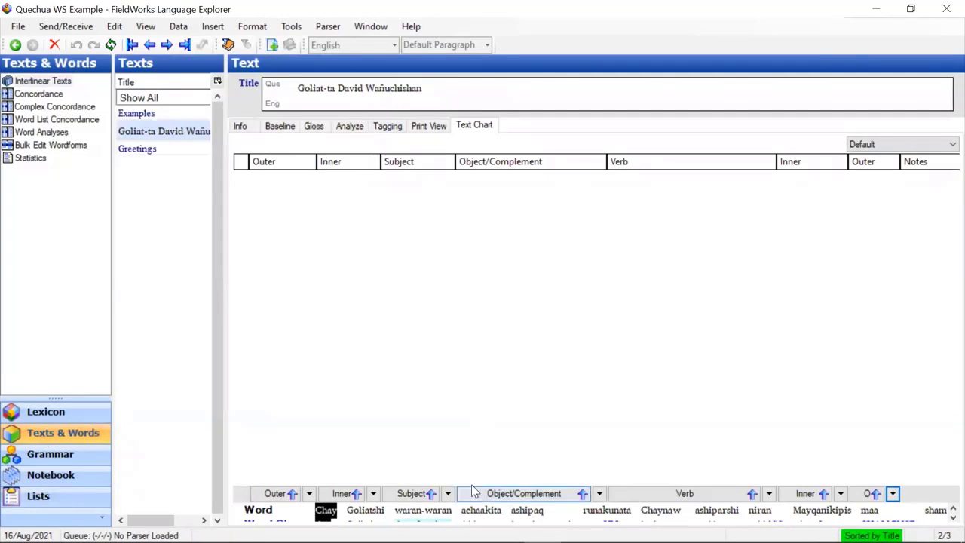
left_click_drag(472, 485, 468, 458)
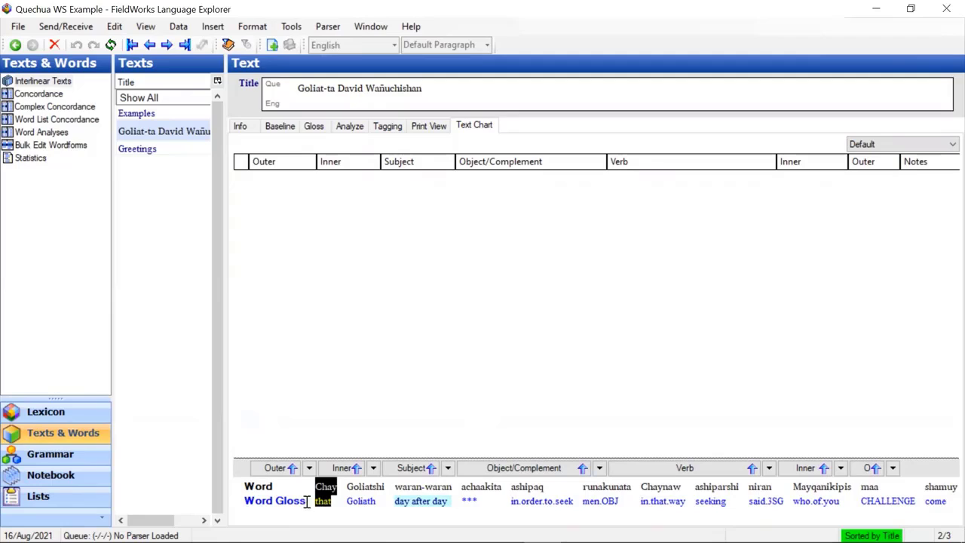
left_click(273, 468)
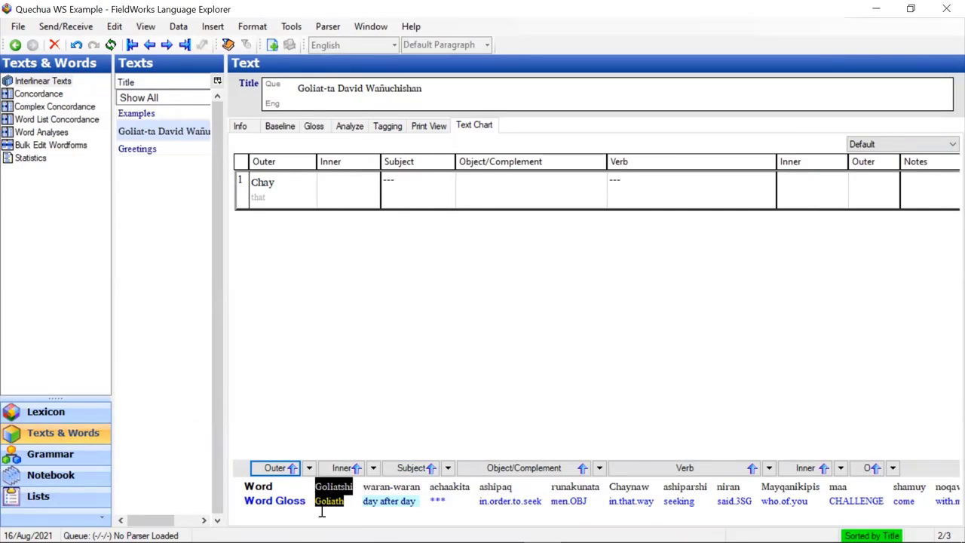
left_click(414, 469)
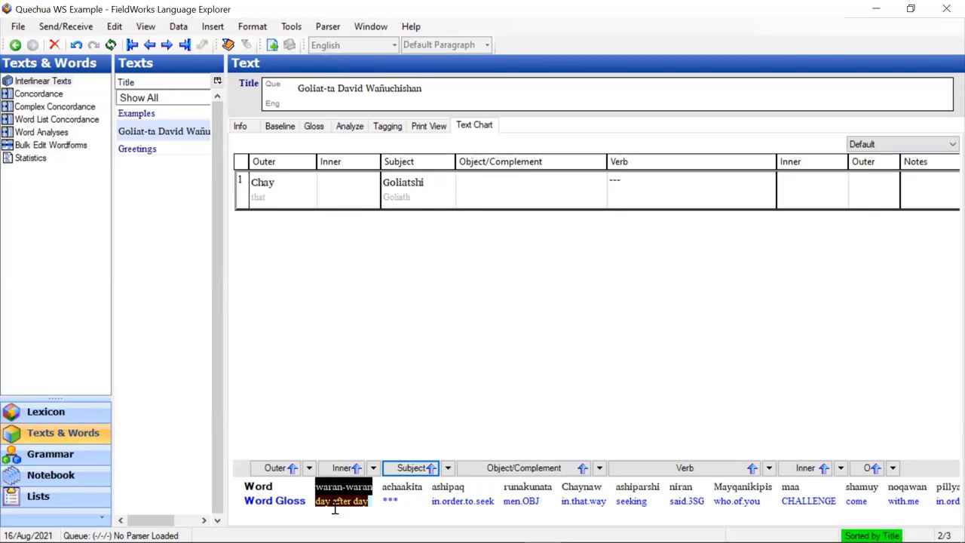
left_click(405, 488)
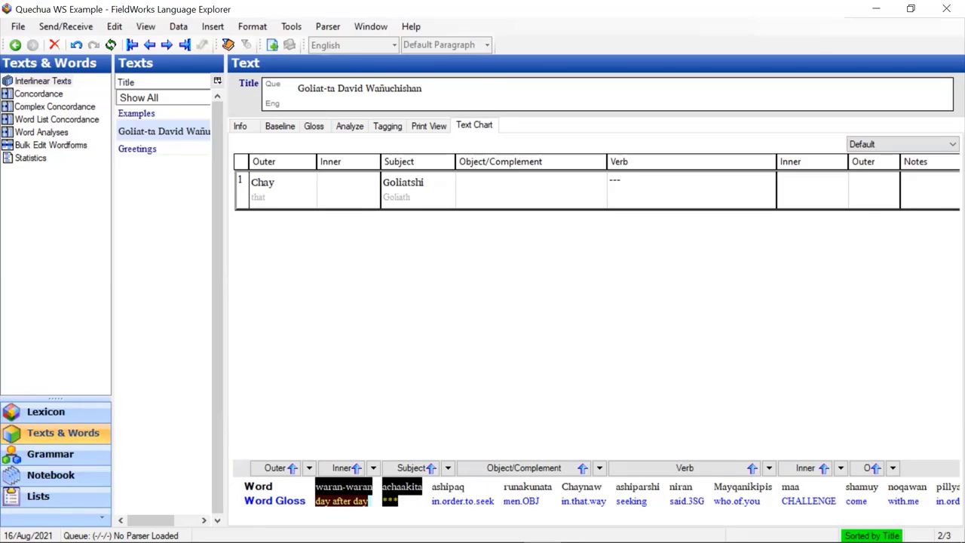
left_click(675, 469)
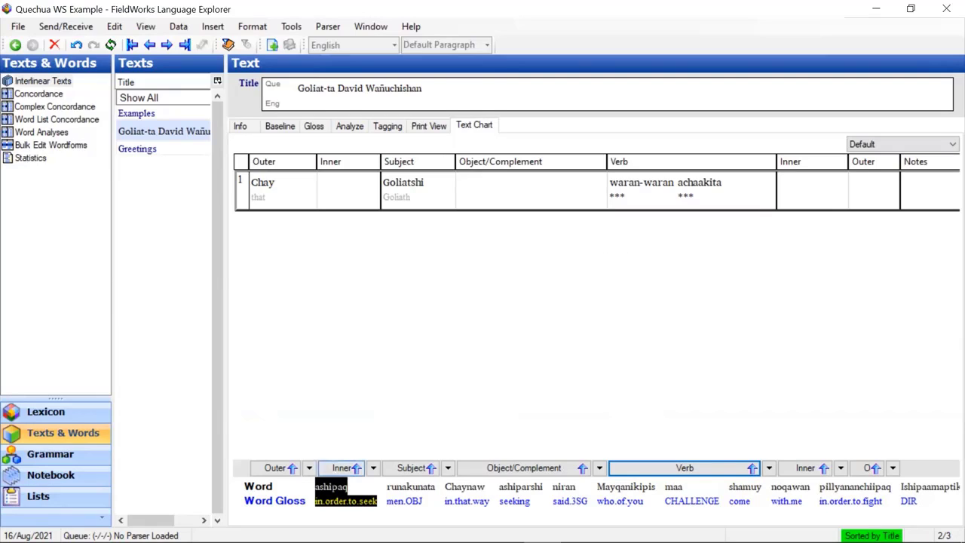
Insert a new row below the first chart row and place ashipaq in its Verb column.
left_click(653, 469)
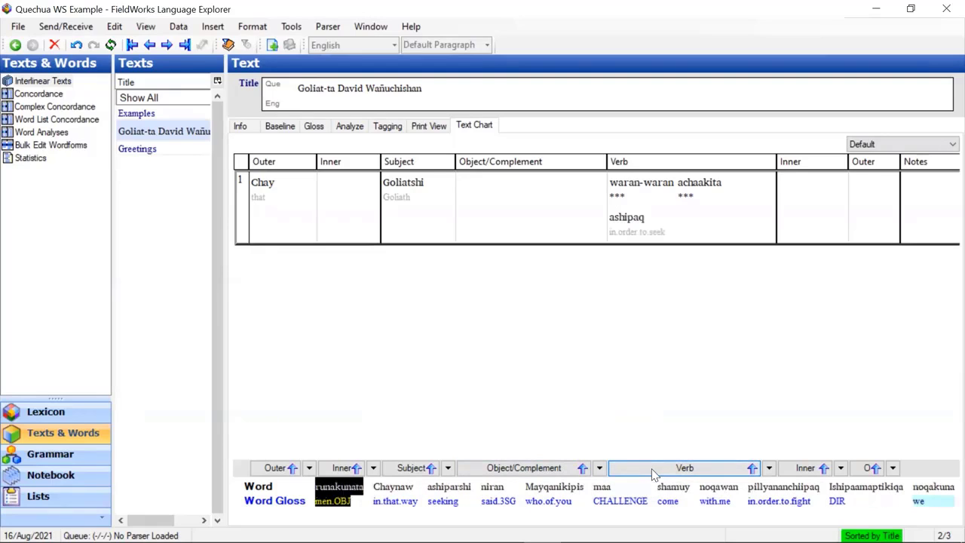
left_click(76, 45)
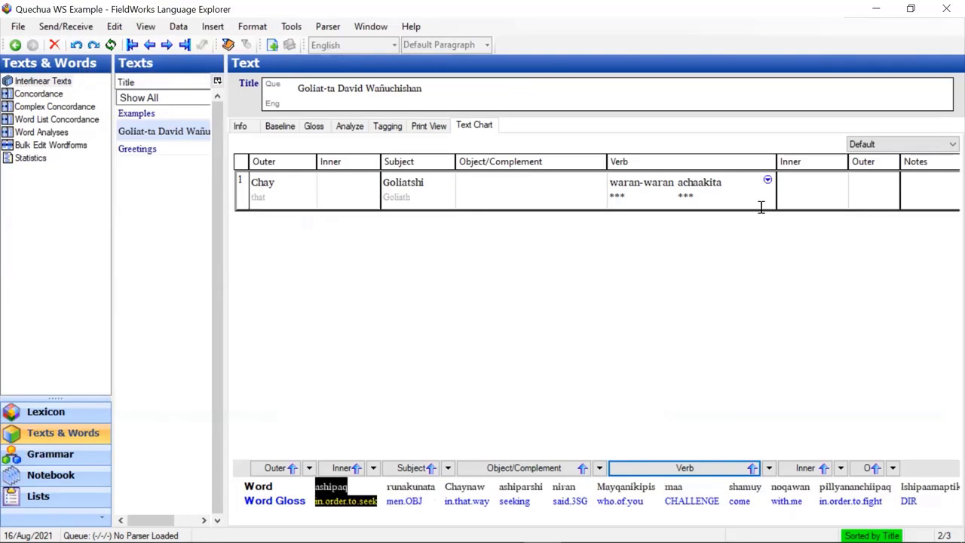
right_click(735, 191)
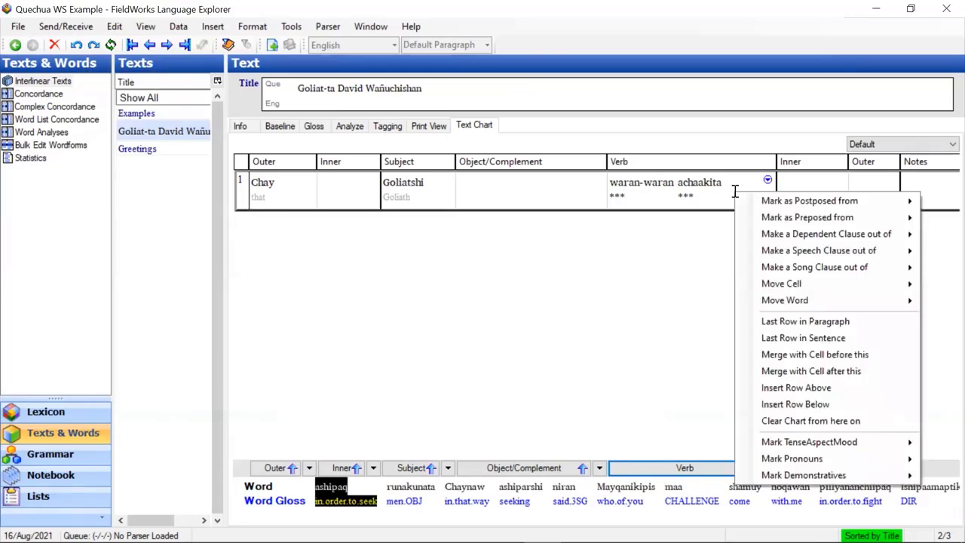
left_click(848, 407)
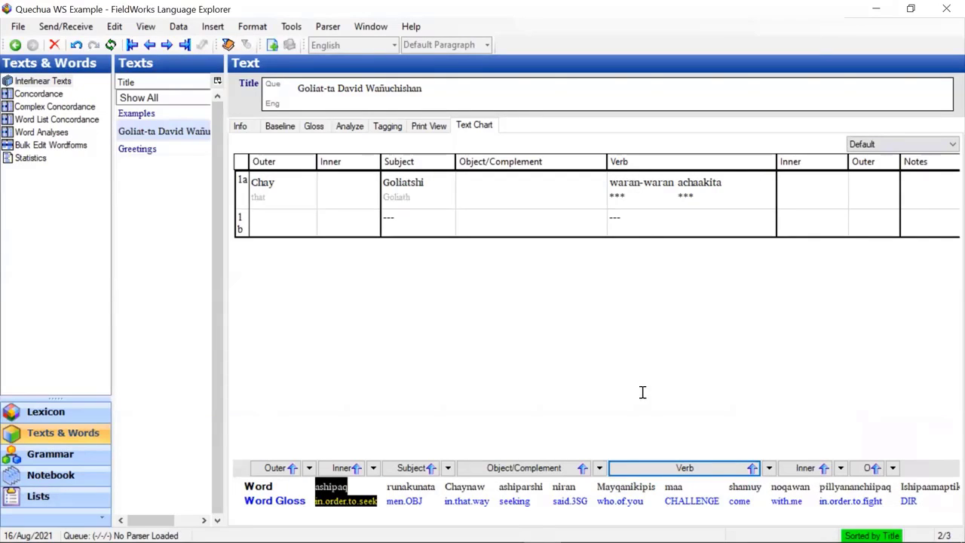
left_click(646, 468)
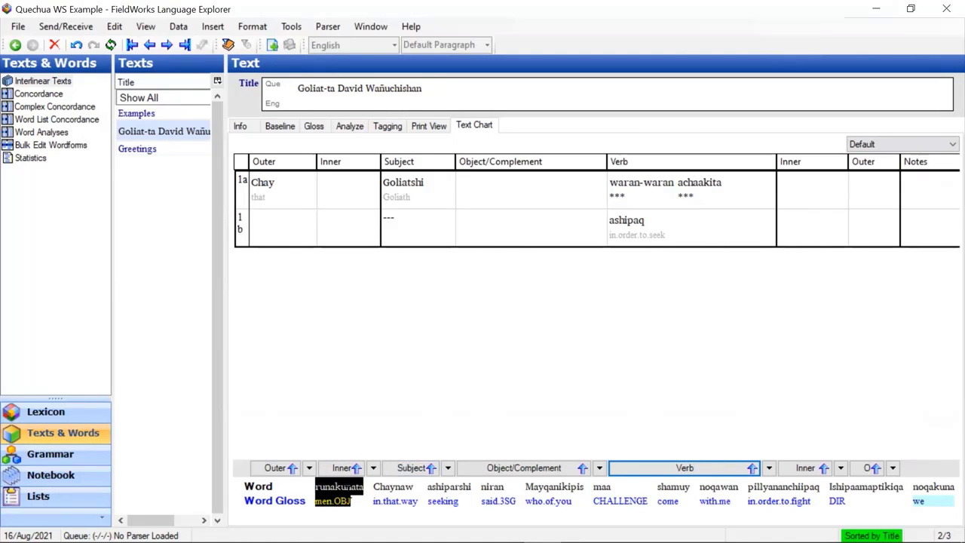
Place runakunata in the post-nuclear Inner column and mark it as postposed from Object/Complement.
left_click(805, 468)
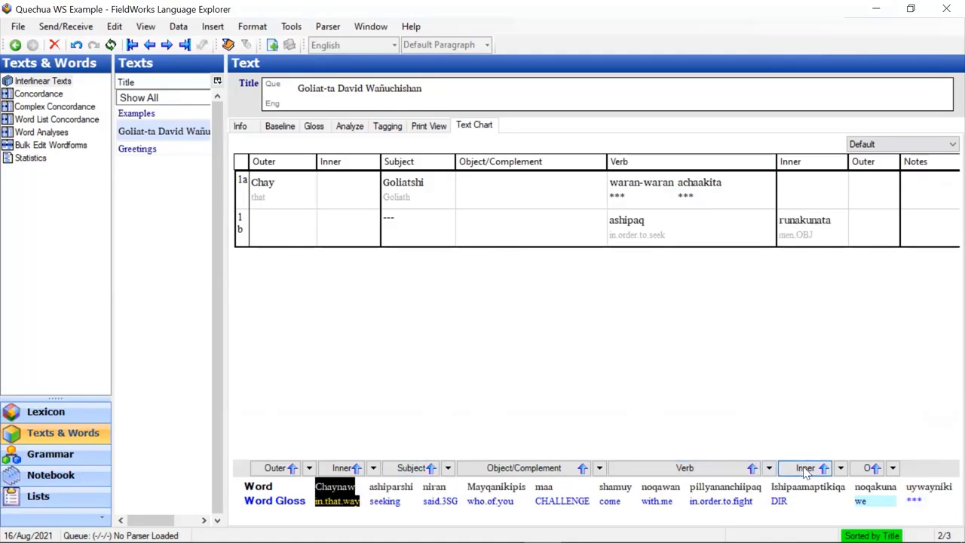
right_click(838, 219)
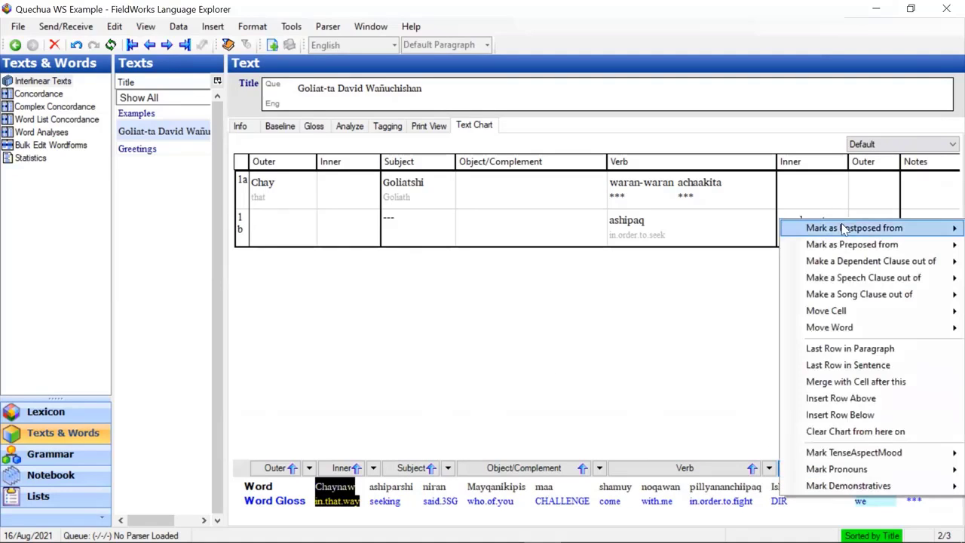
mouse_move(846, 230)
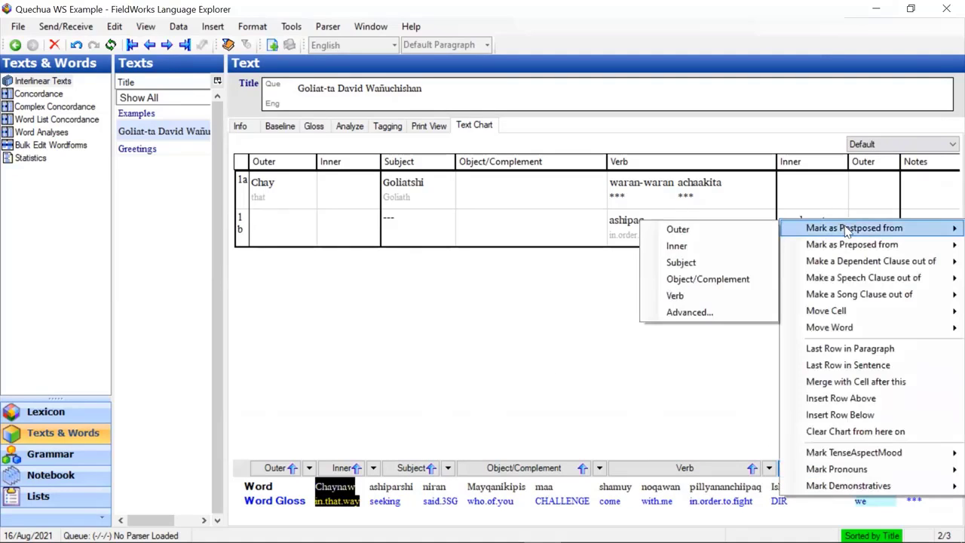
left_click(707, 279)
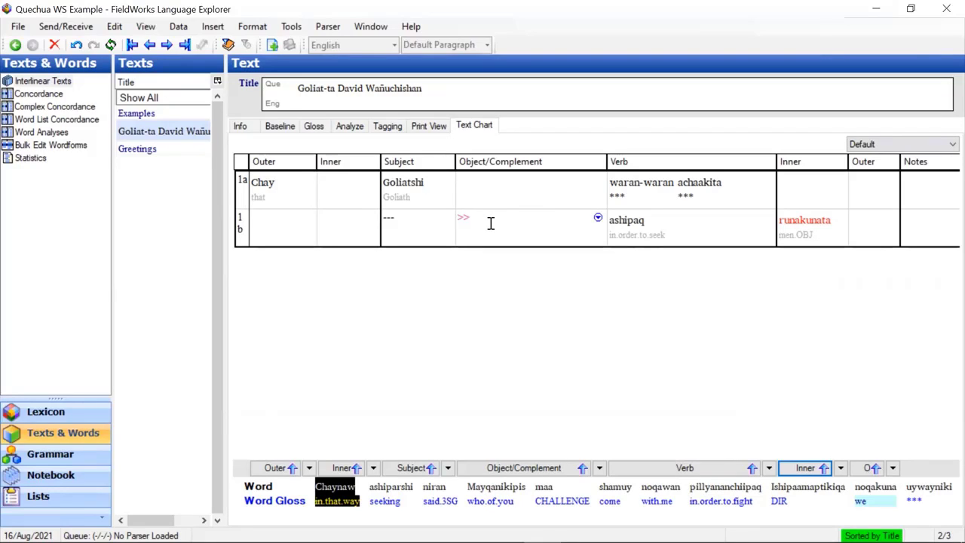
Chart Chaynaw in Outer and ashiparshi in Verb on the next row, and niran in Verb on a row inserted below it.
left_click(276, 468)
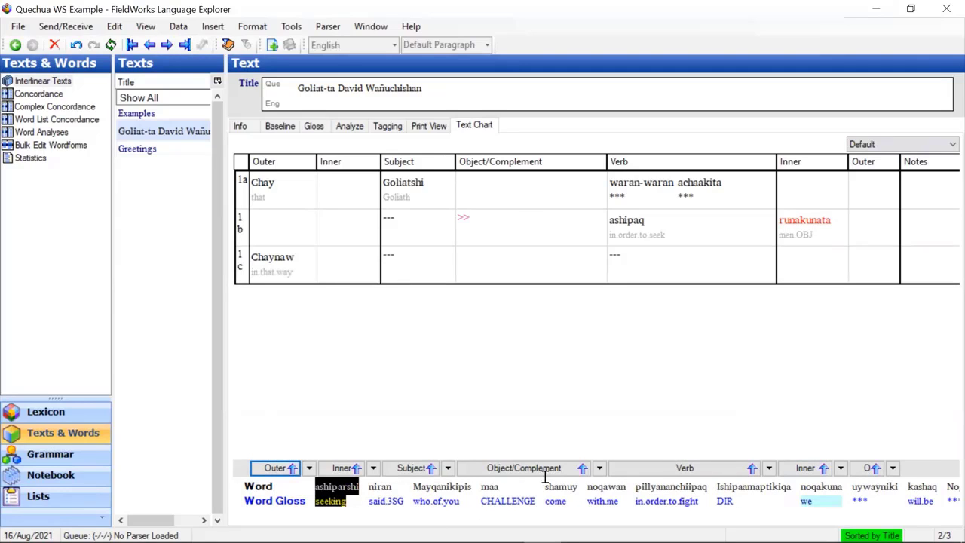
left_click(658, 470)
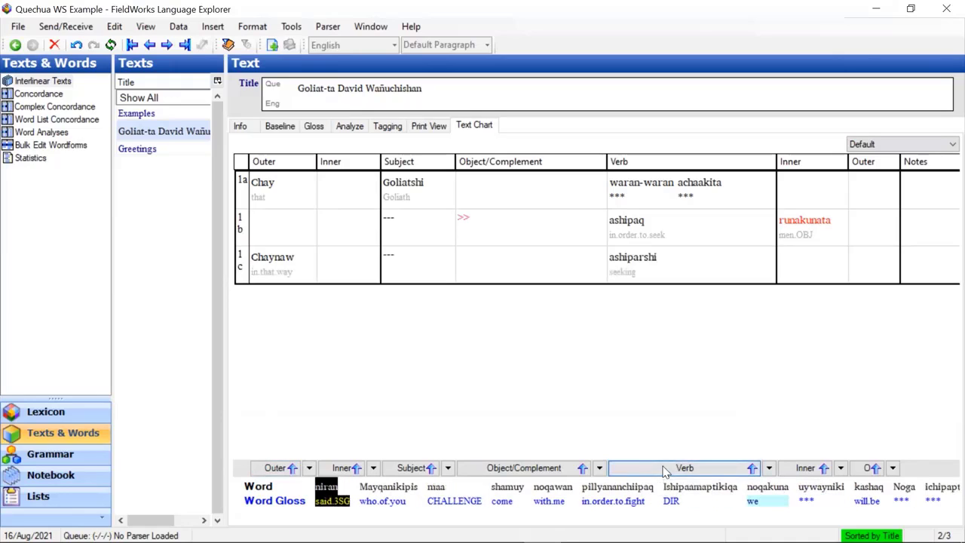
right_click(673, 261)
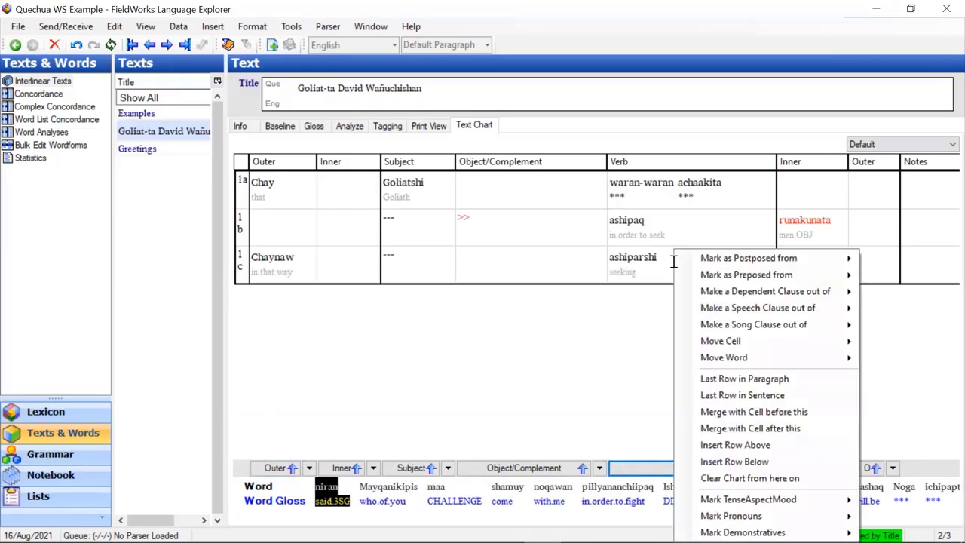
left_click(739, 462)
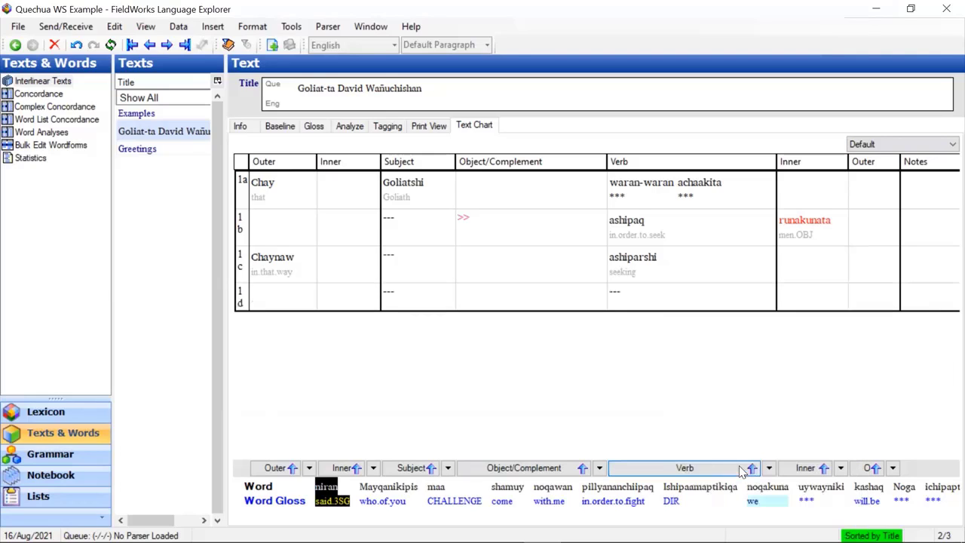
left_click(649, 471)
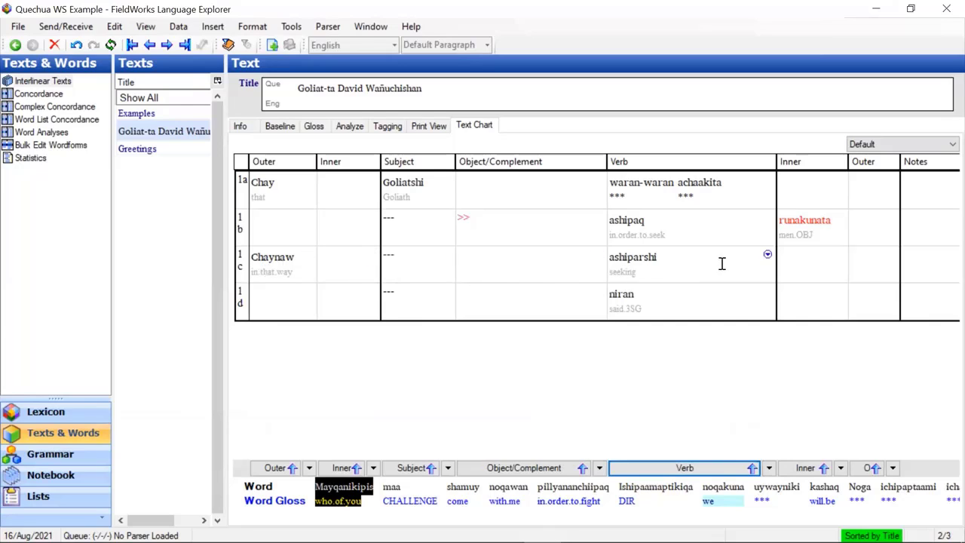
Mark the ashipaq row as the last row in its sentence and check that setting.
right_click(710, 224)
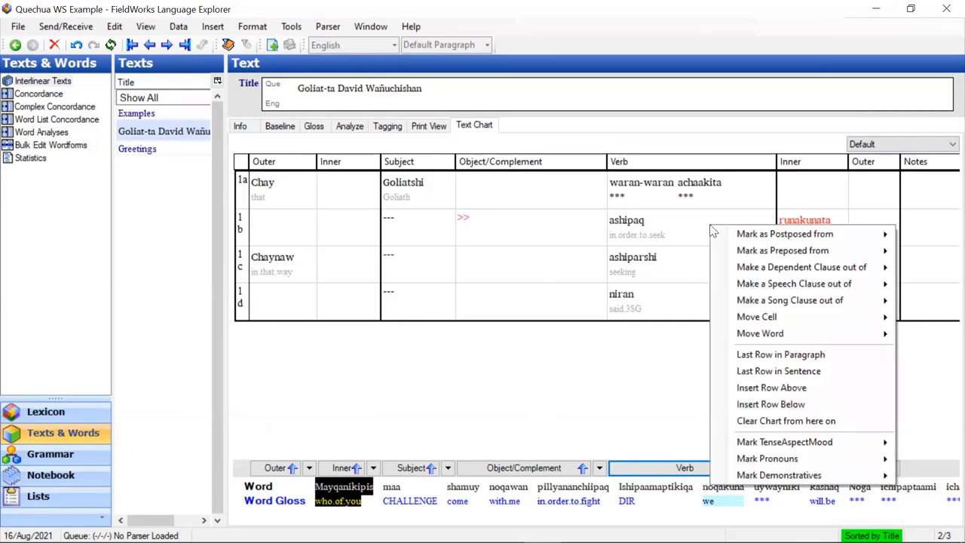
left_click(774, 372)
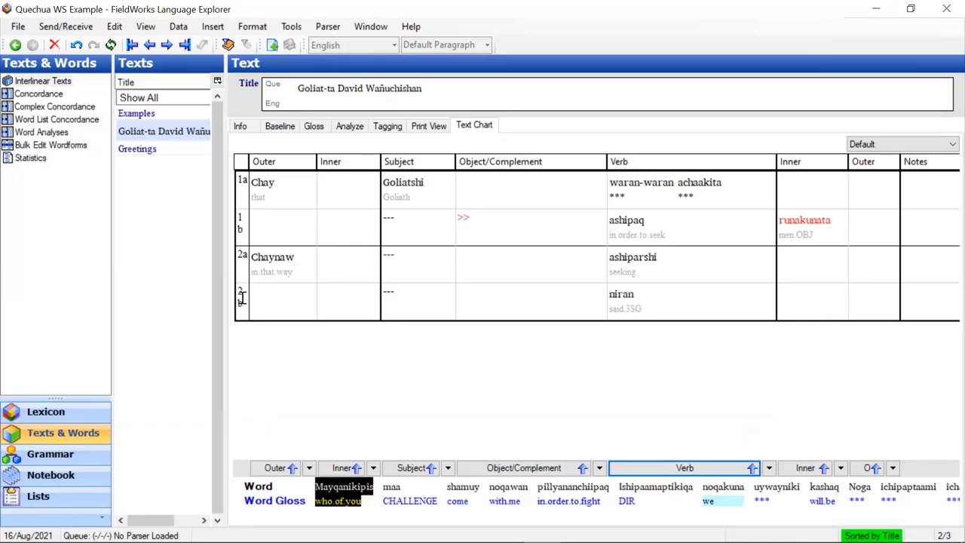
right_click(706, 230)
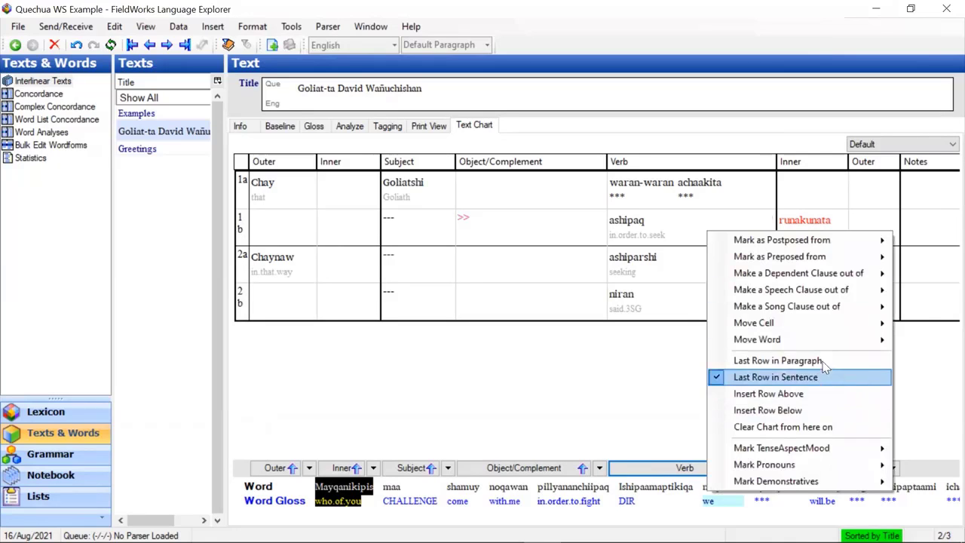
left_click(701, 213)
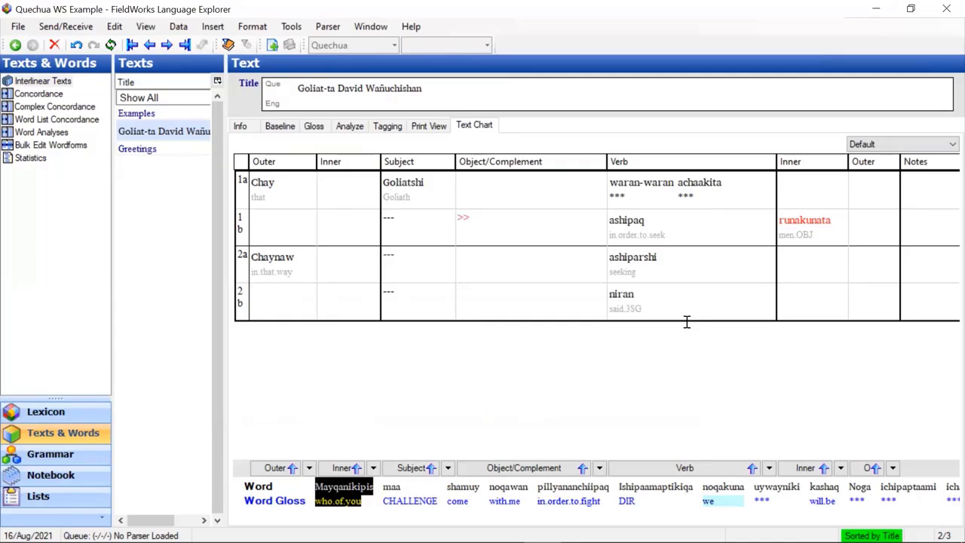
Review the TenseAspectMood marking options for the niran cell and open the Text Chart Markers list.
mouse_move(656, 298)
left_click(767, 291)
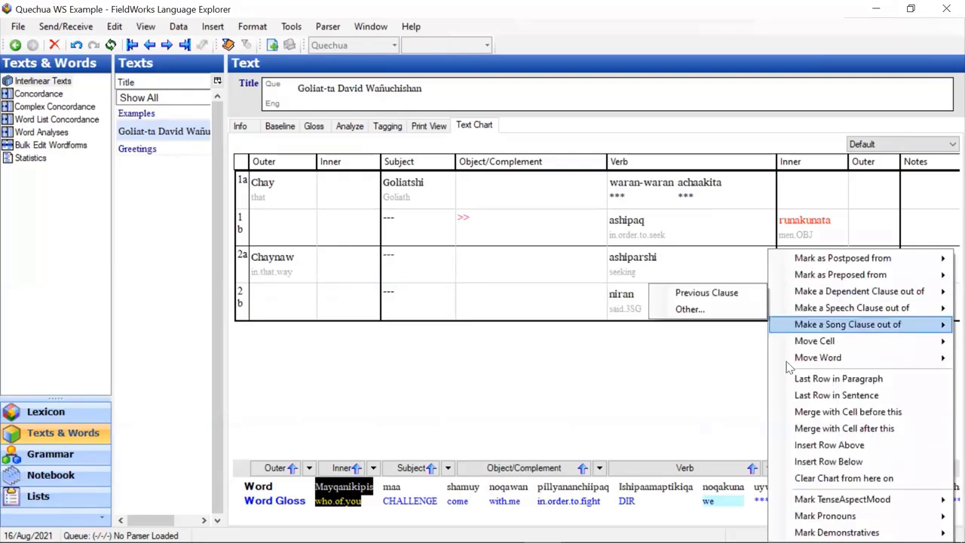
mouse_move(825, 502)
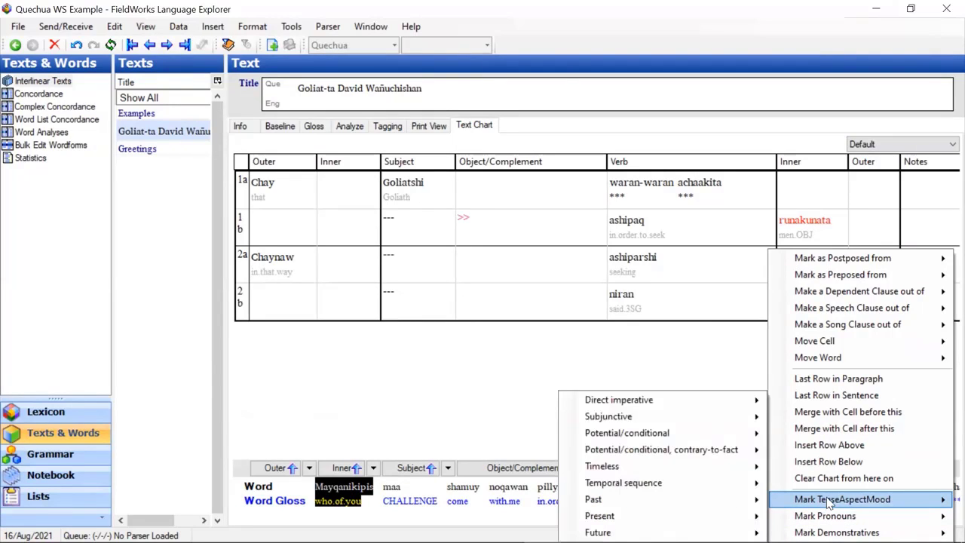
left_click(693, 351)
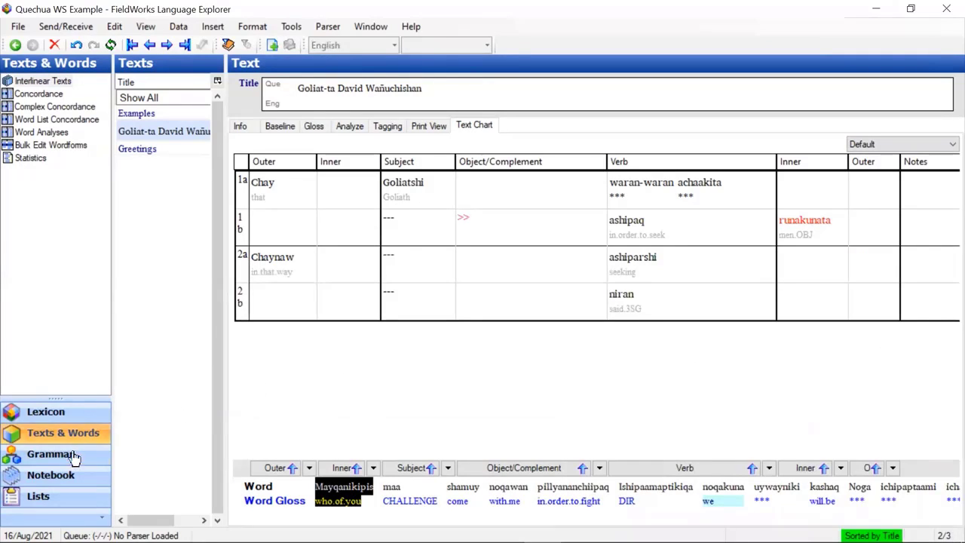
left_click(38, 498)
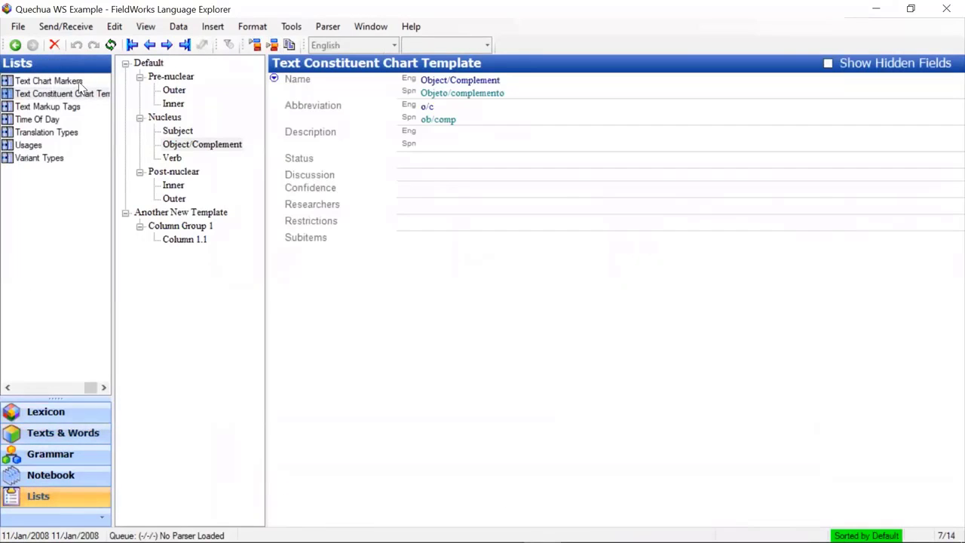
left_click(68, 81)
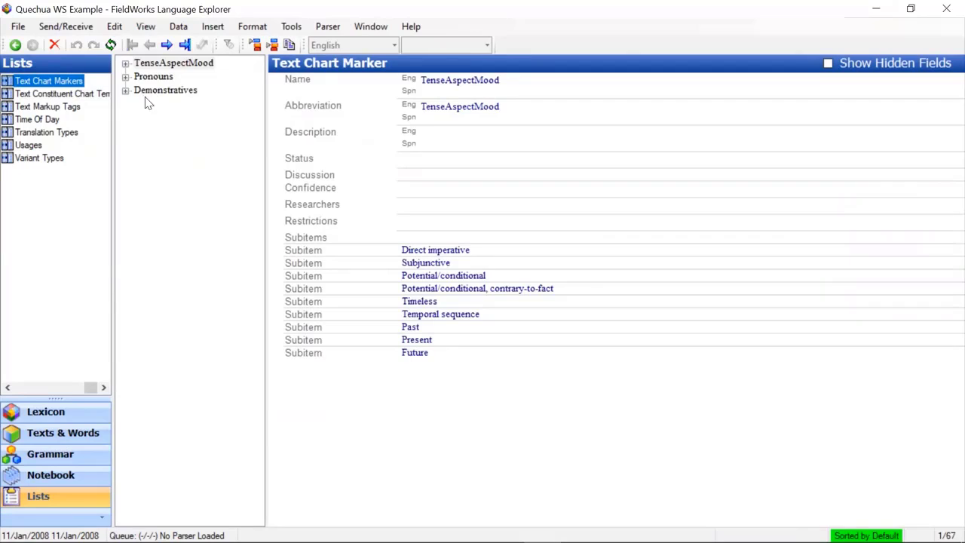
Add a subitem named Aspect under the TenseAspectMood text chart marker.
left_click(126, 64)
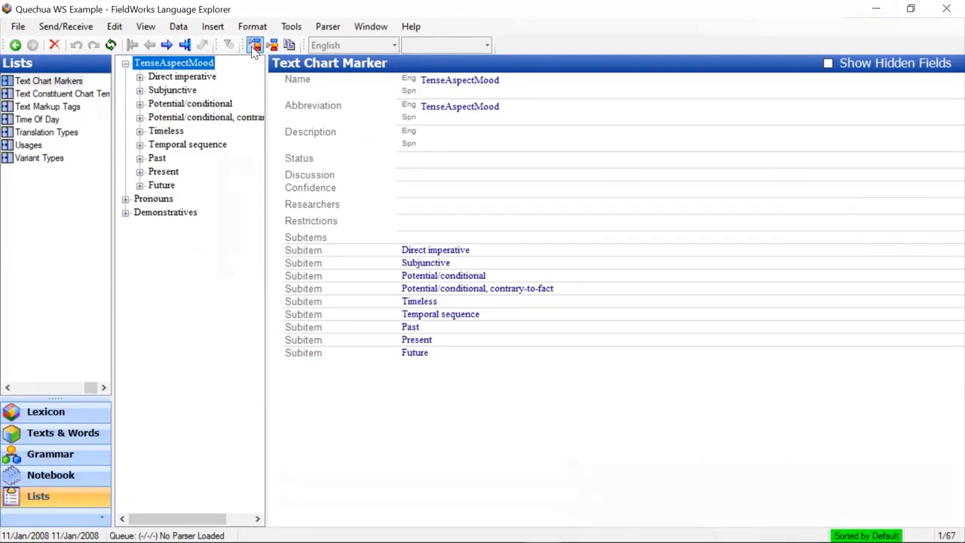
left_click(214, 28)
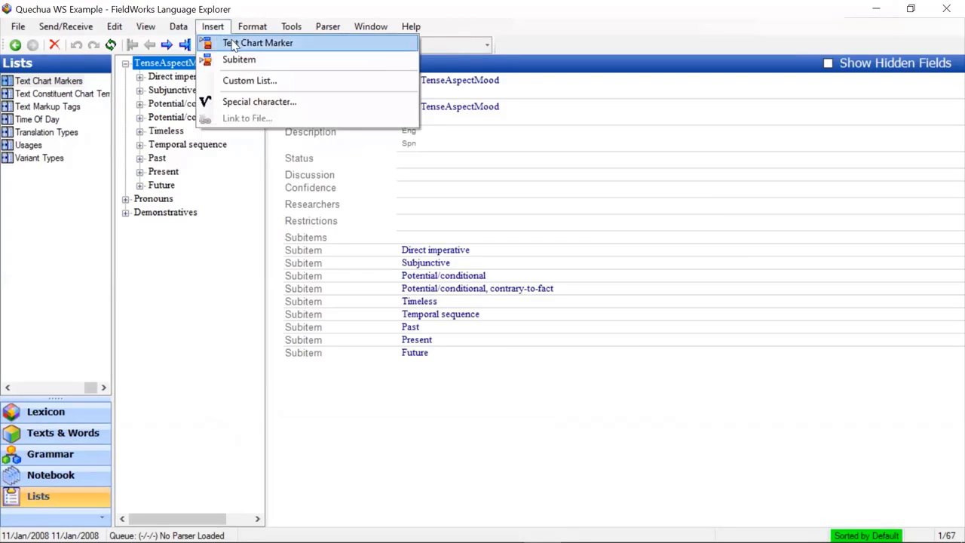
left_click(223, 28)
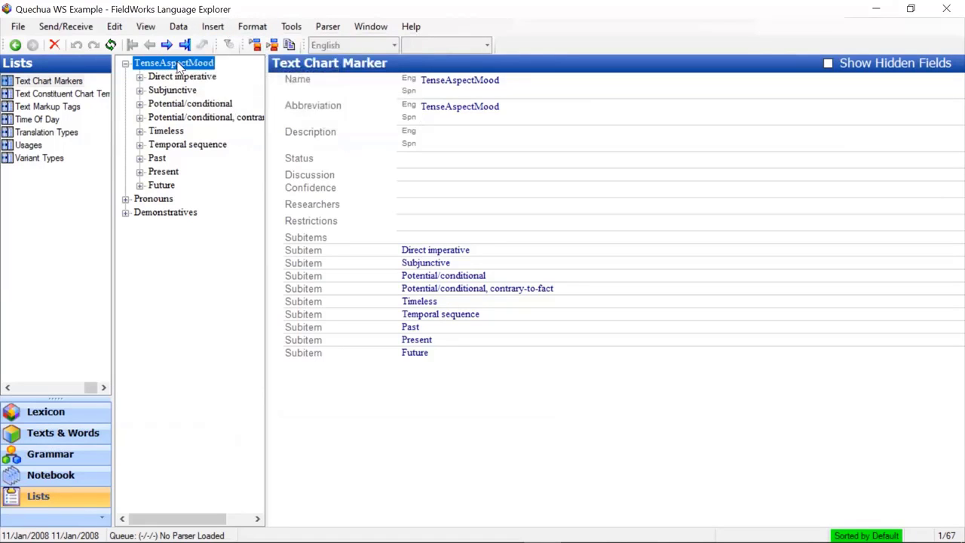
left_click(273, 45)
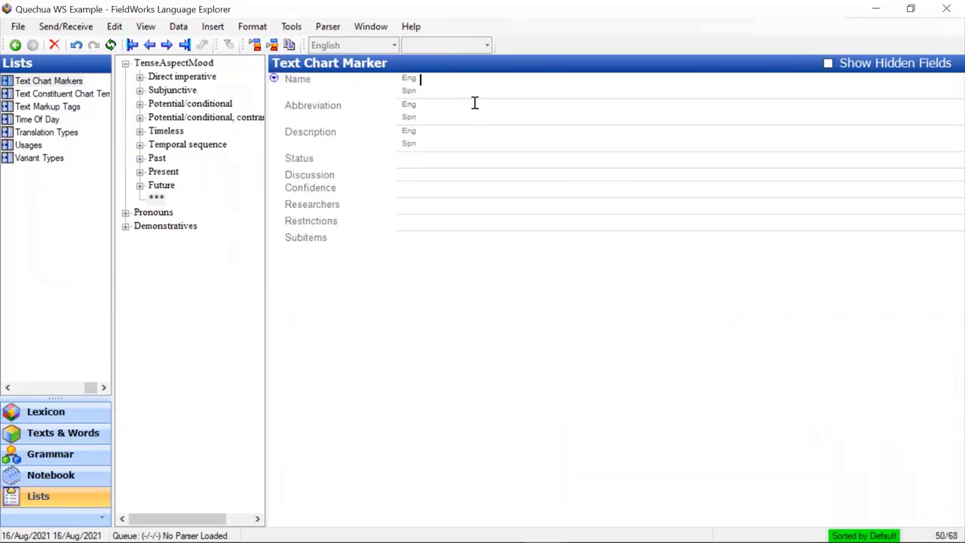
type("Aspect")
Add the markers Perfective and Imperfective as subitems of Aspect.
left_click(166, 202)
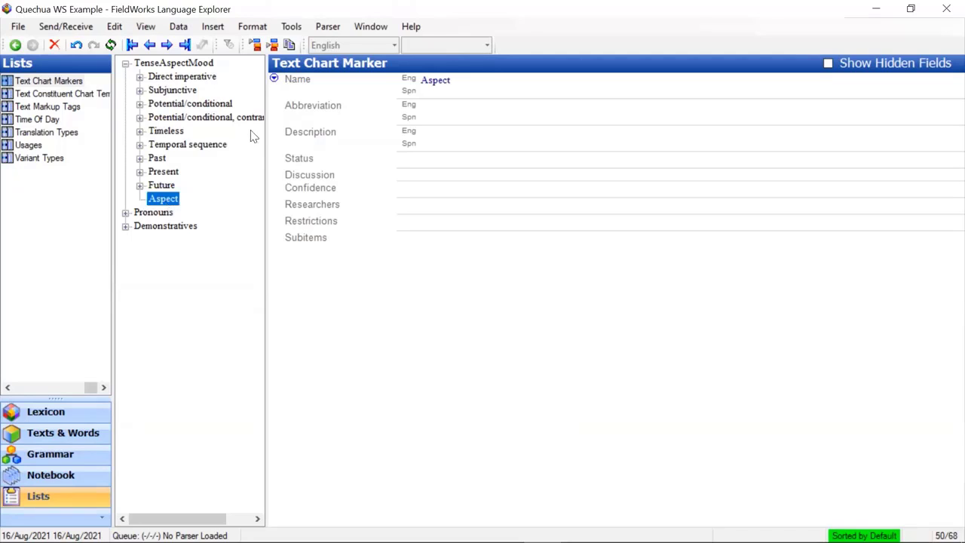
left_click(274, 44)
type("P")
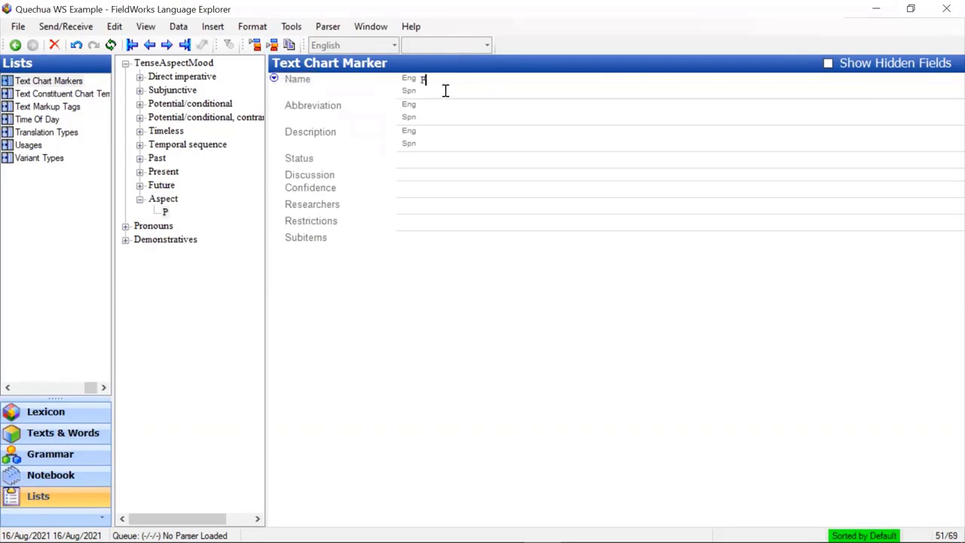
type("erfective")
left_click(181, 214)
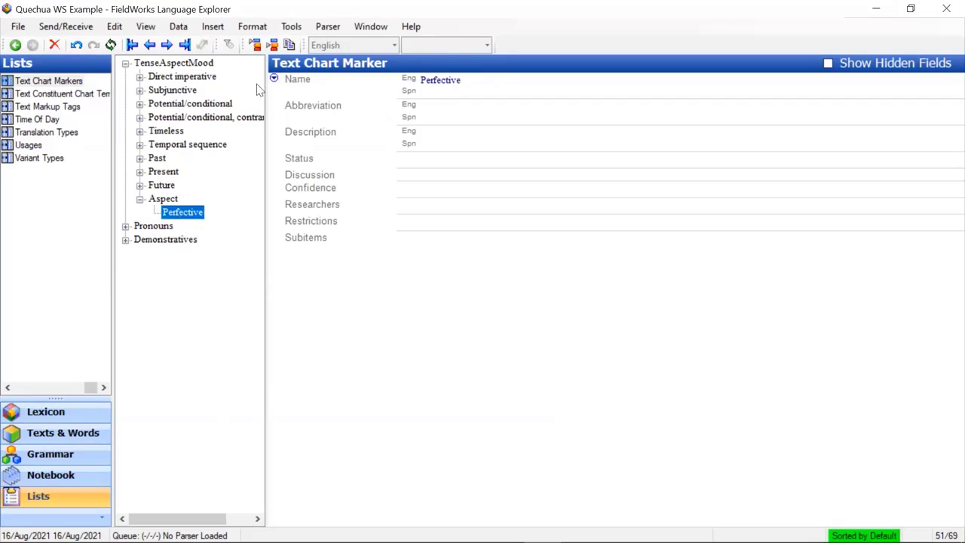
left_click(254, 46)
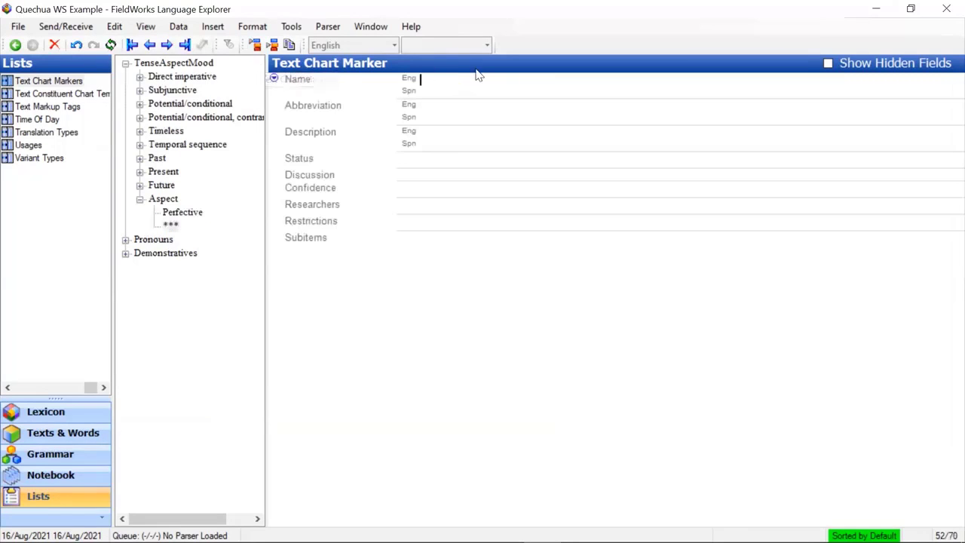
type("Imperfective")
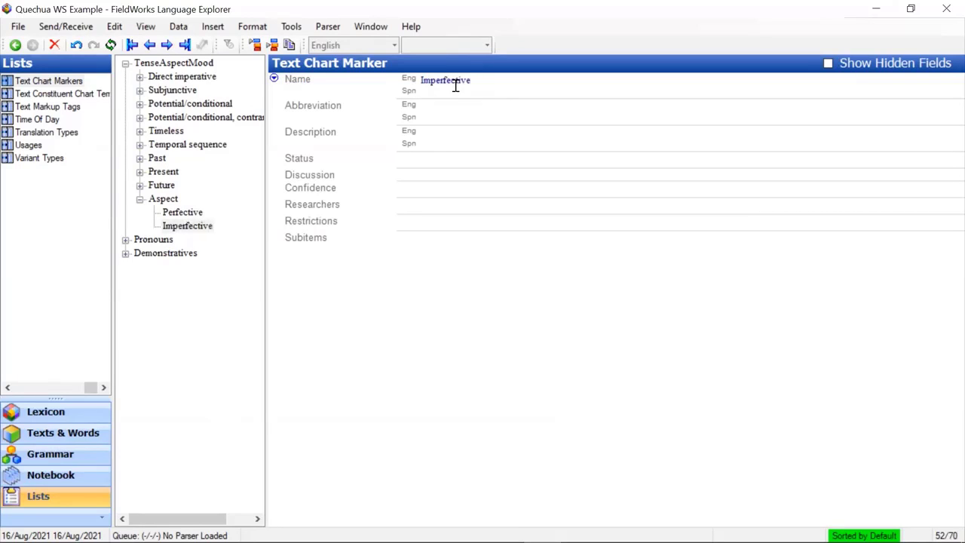
Delete the "Potential/conditional, contrary-to-fact" marker from TenseAspectMood.
left_click(164, 119)
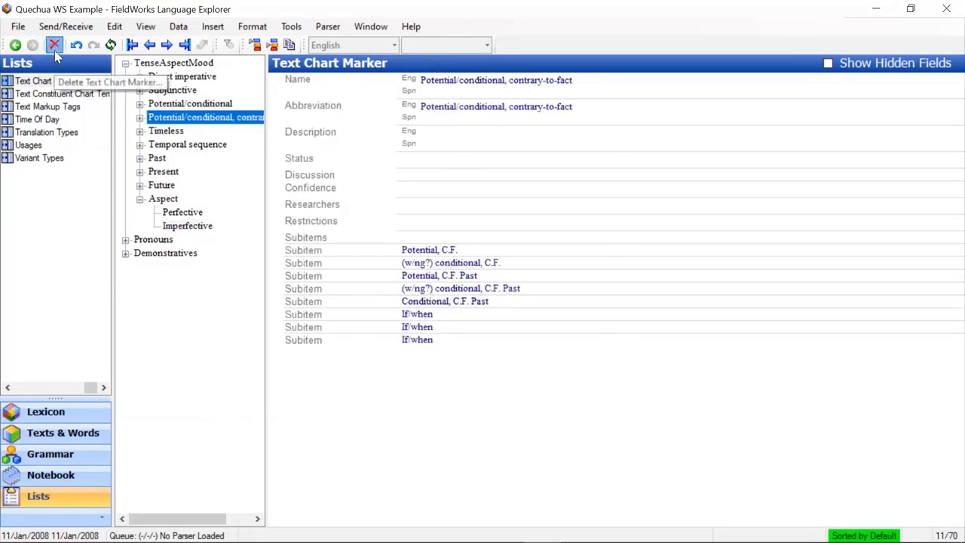
left_click(54, 47)
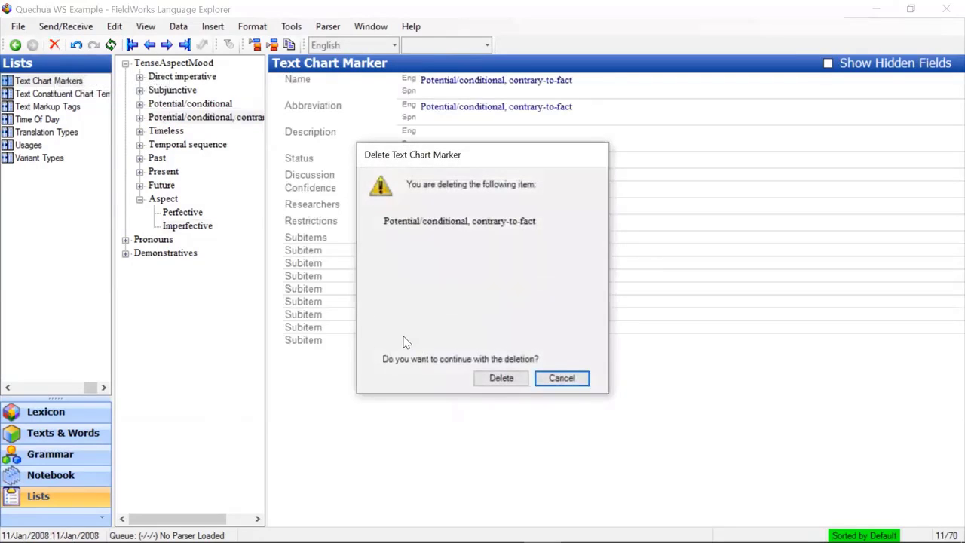
left_click(499, 379)
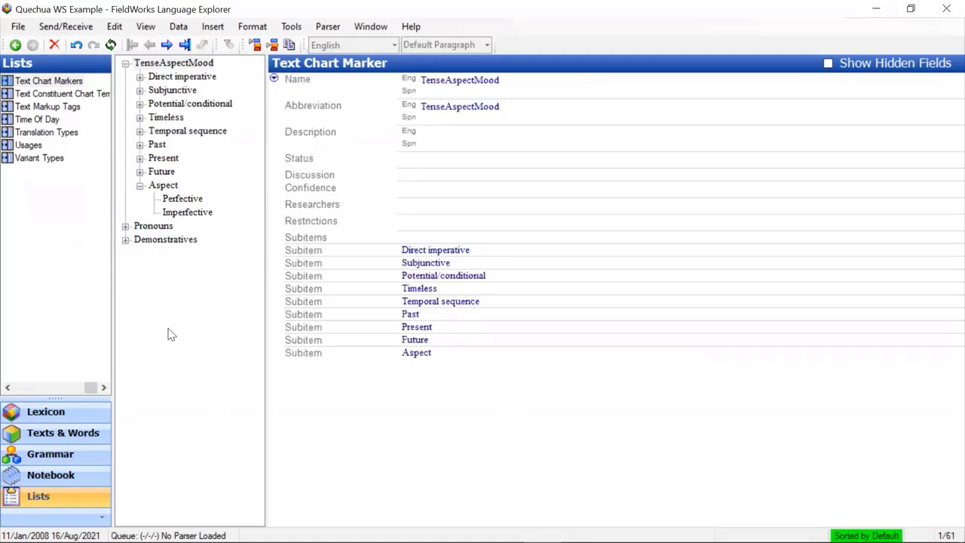
Return to the Goliat-ta David Wañuchishan text chart and mark the waran-waran achaakita verb cell with Imperfective aspect.
left_click(70, 436)
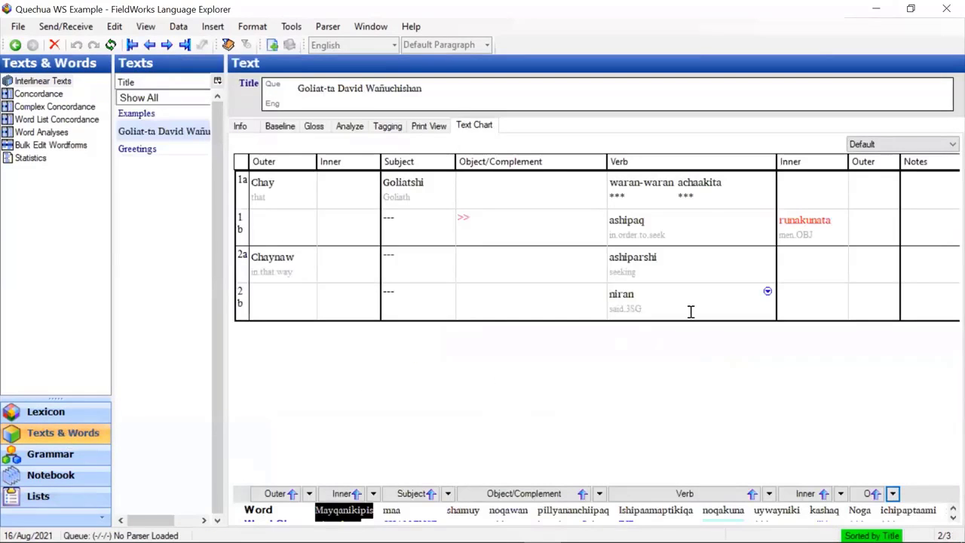
right_click(718, 198)
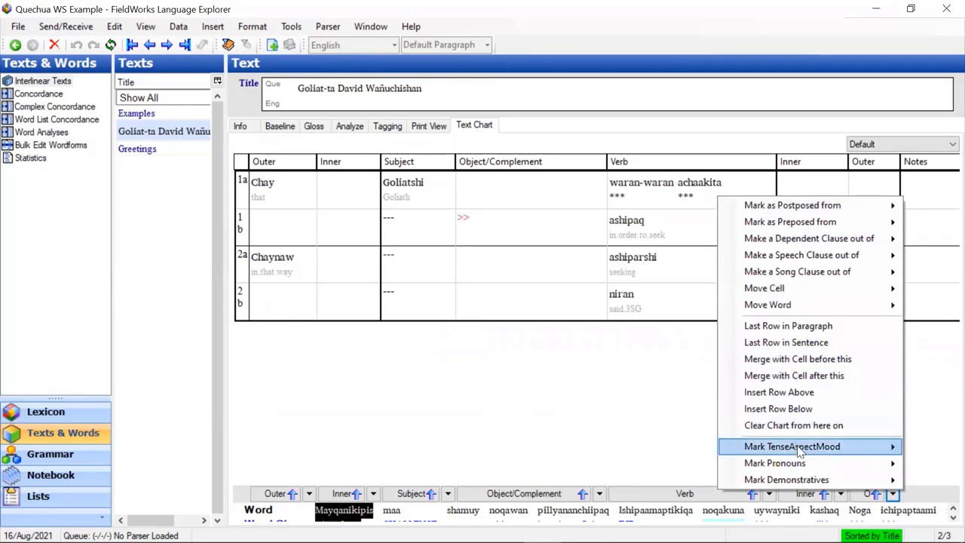
mouse_move(801, 451)
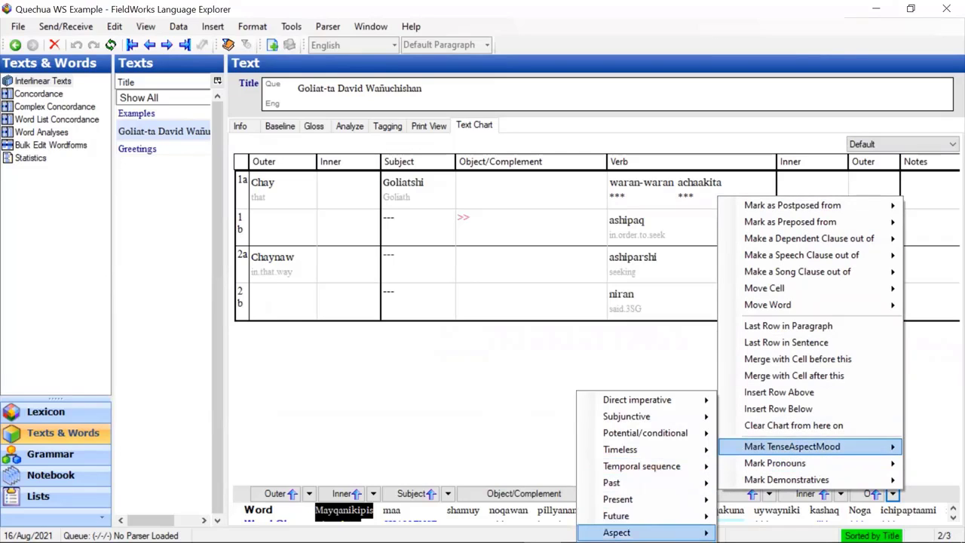
mouse_move(616, 532)
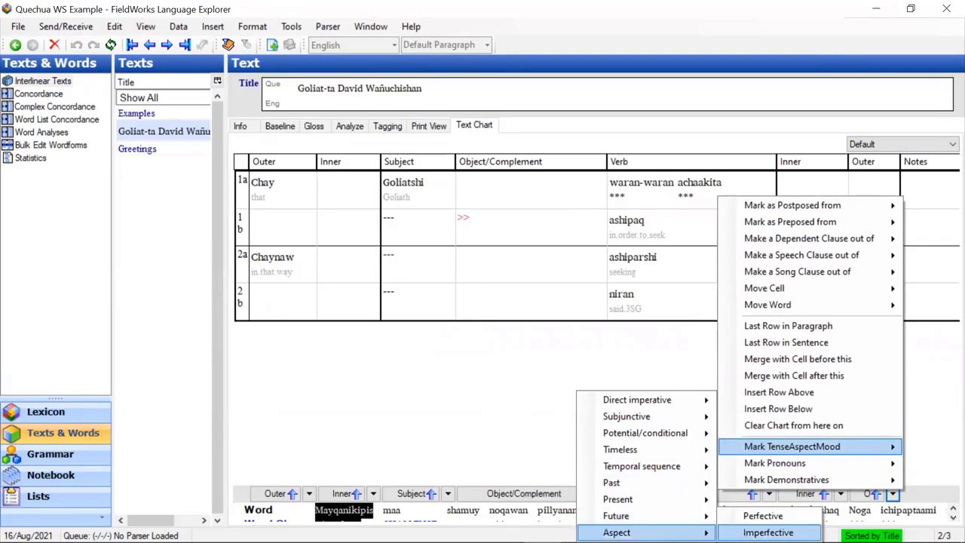
left_click(768, 532)
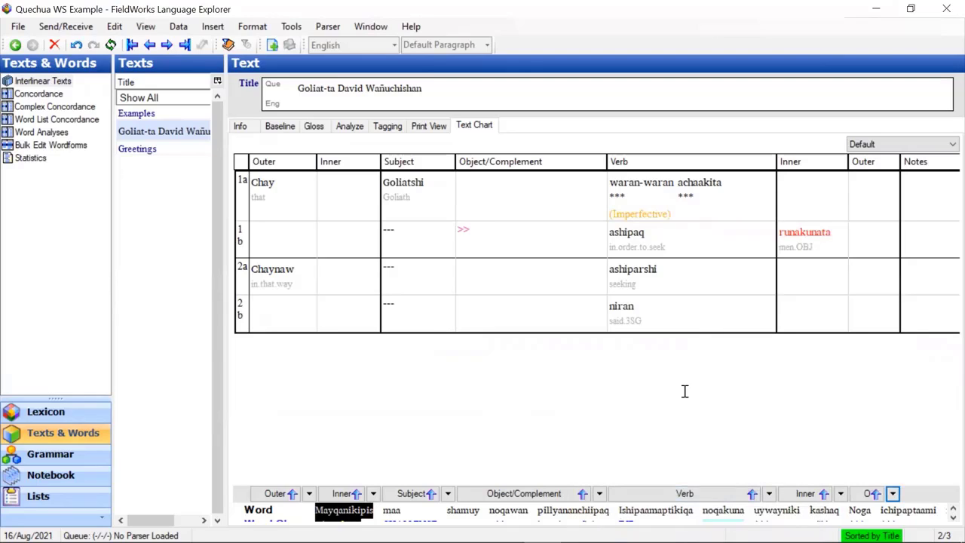
Mark the niran verb cell in row 2b with Perfective aspect.
right_click(685, 310)
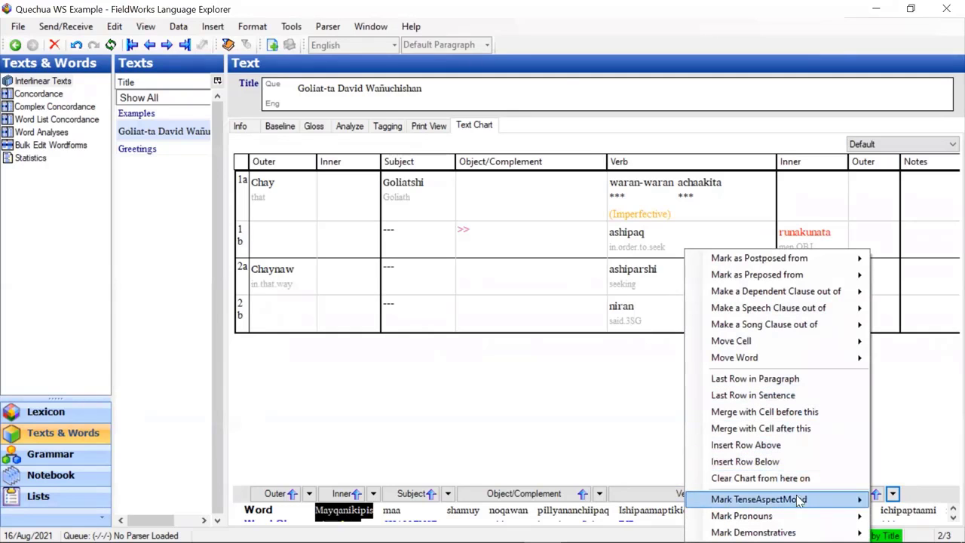
mouse_move(798, 502)
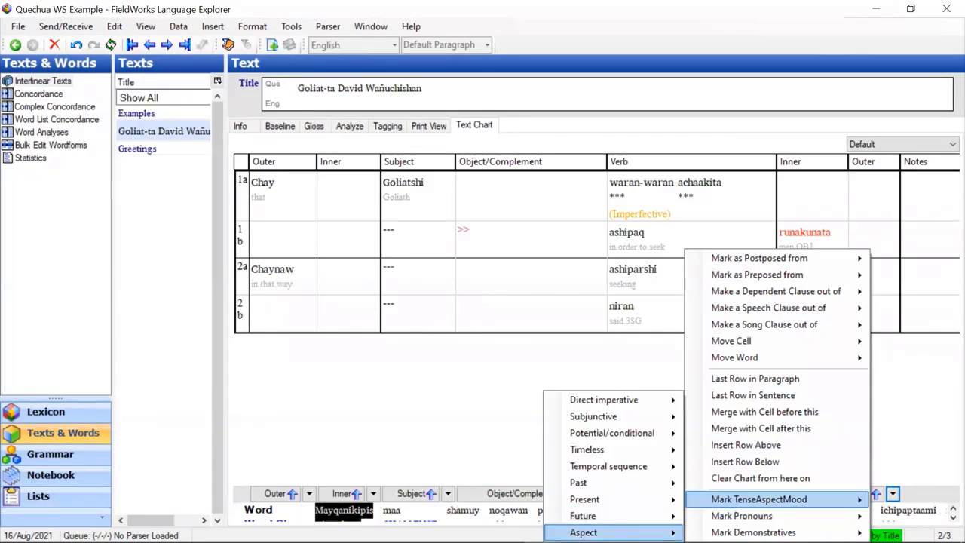
mouse_move(603, 532)
left_click(732, 513)
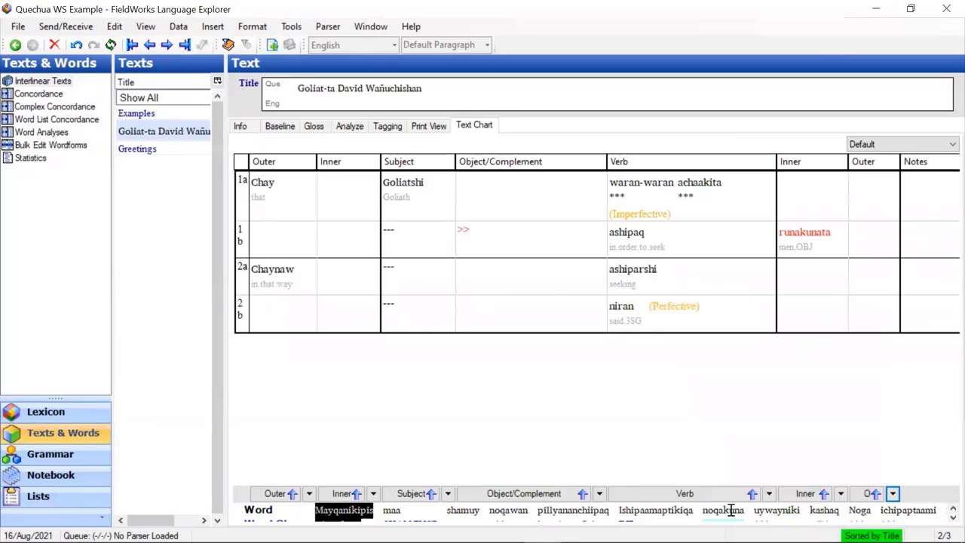